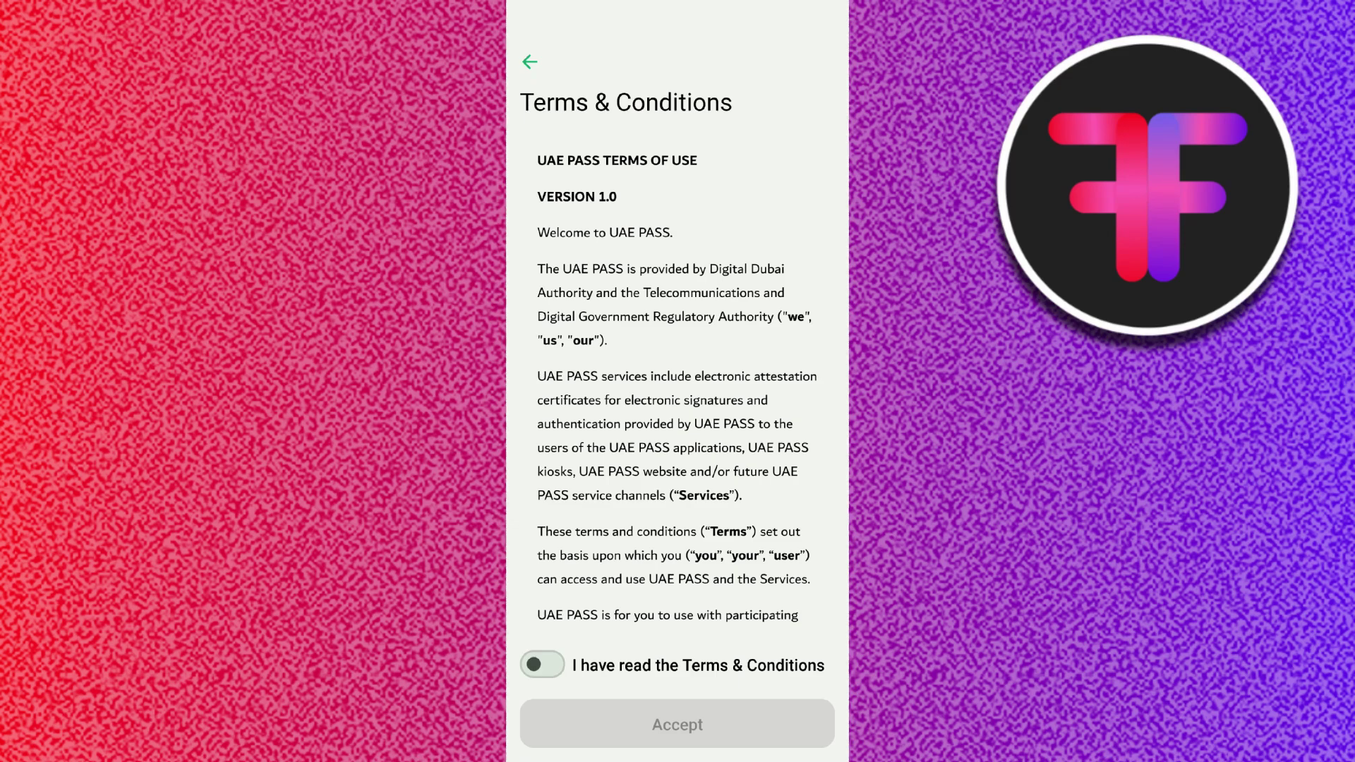
scroll(678, 381, down, 10)
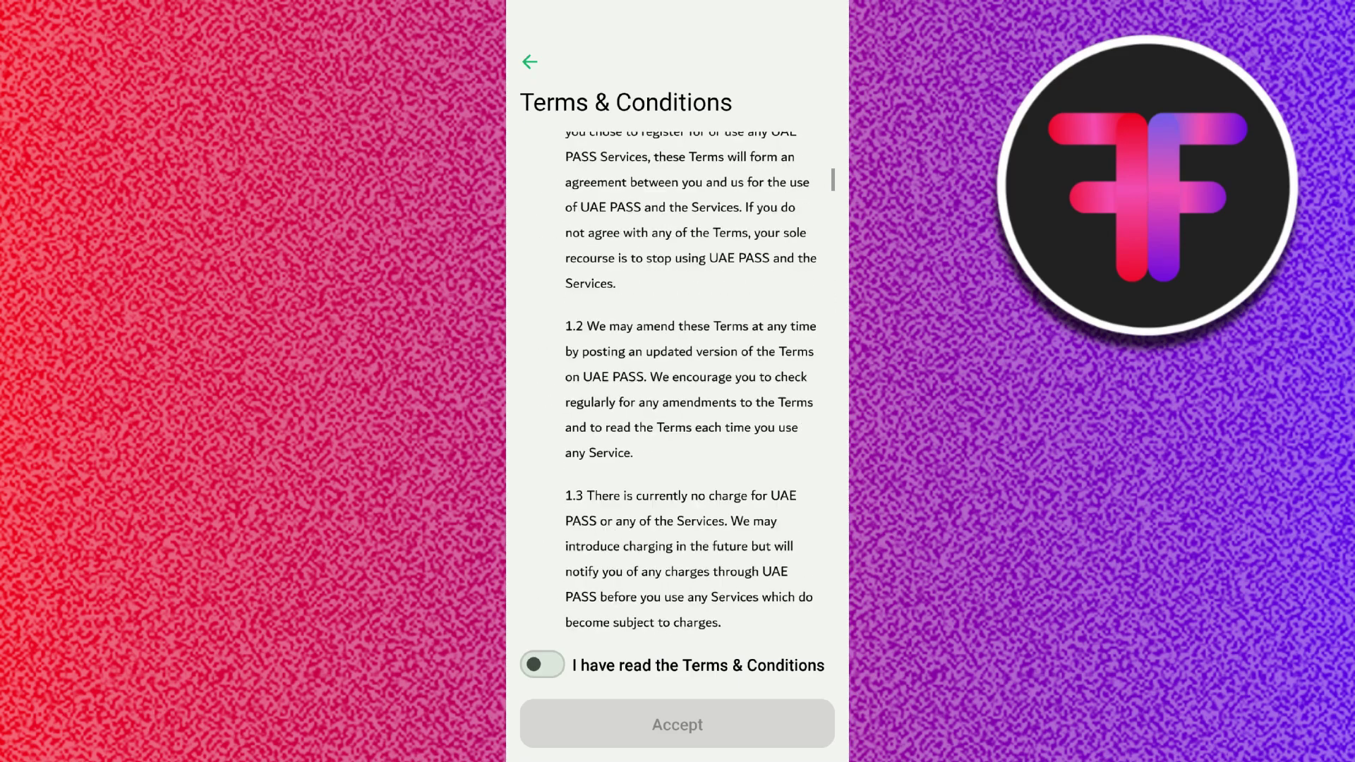
scroll(678, 381, down, 10)
scroll(678, 382, down, 10)
scroll(678, 382, down, 10)
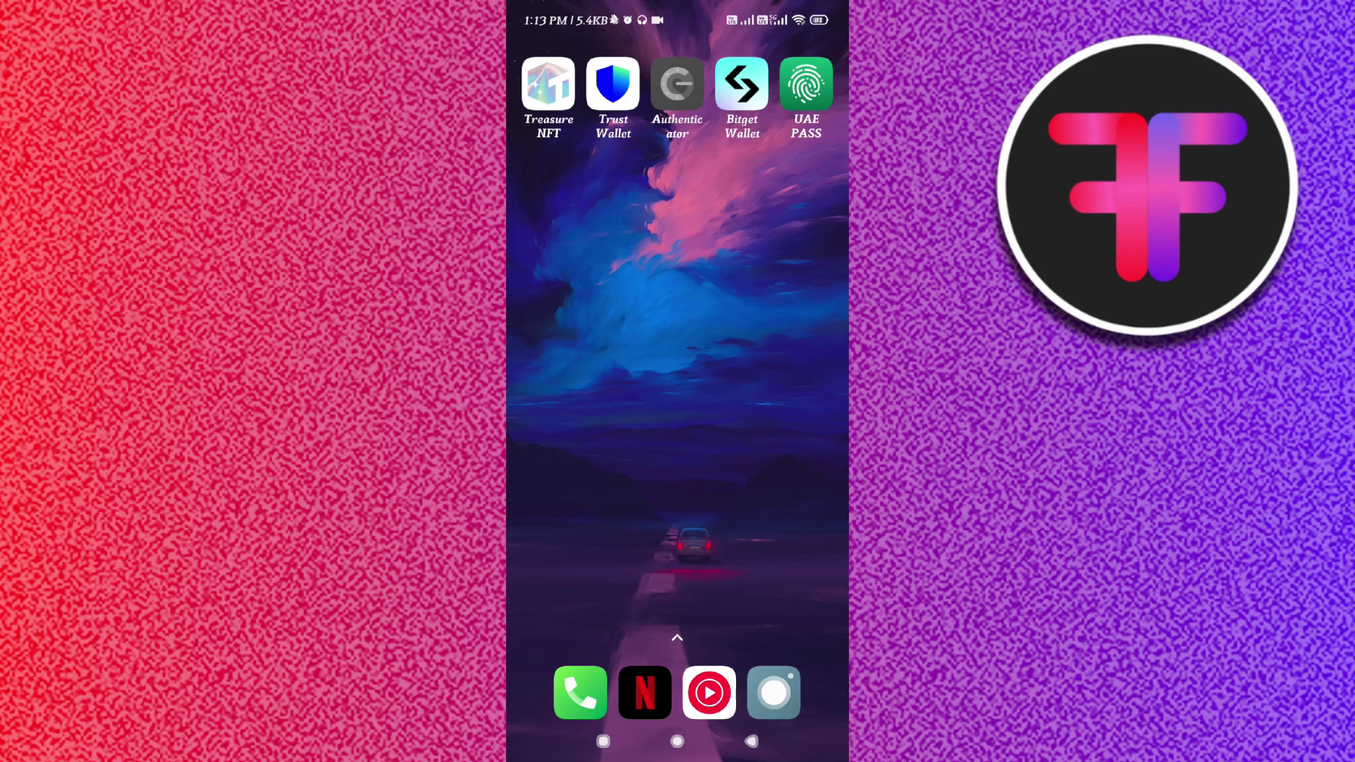
Open the UAE PASS App info page from its home-screen icon menu
click(806, 85)
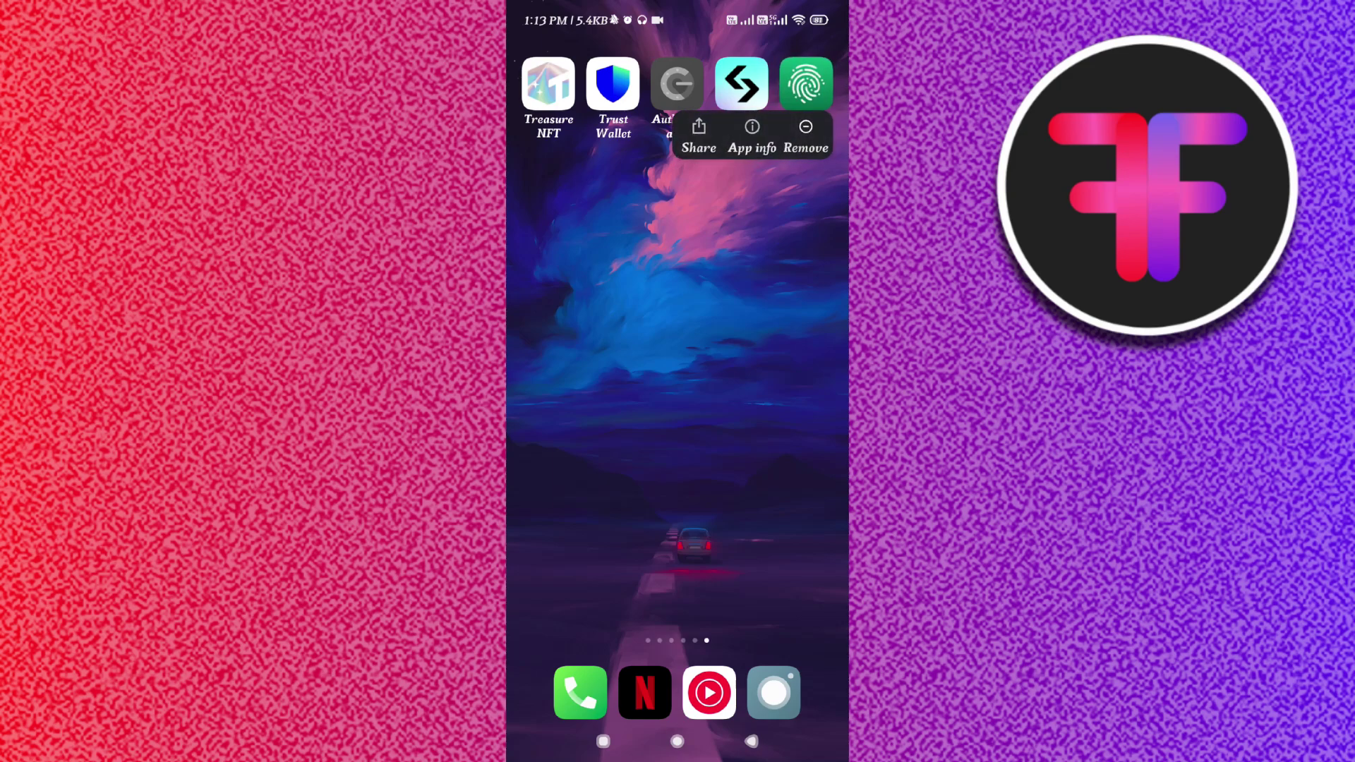
click(753, 135)
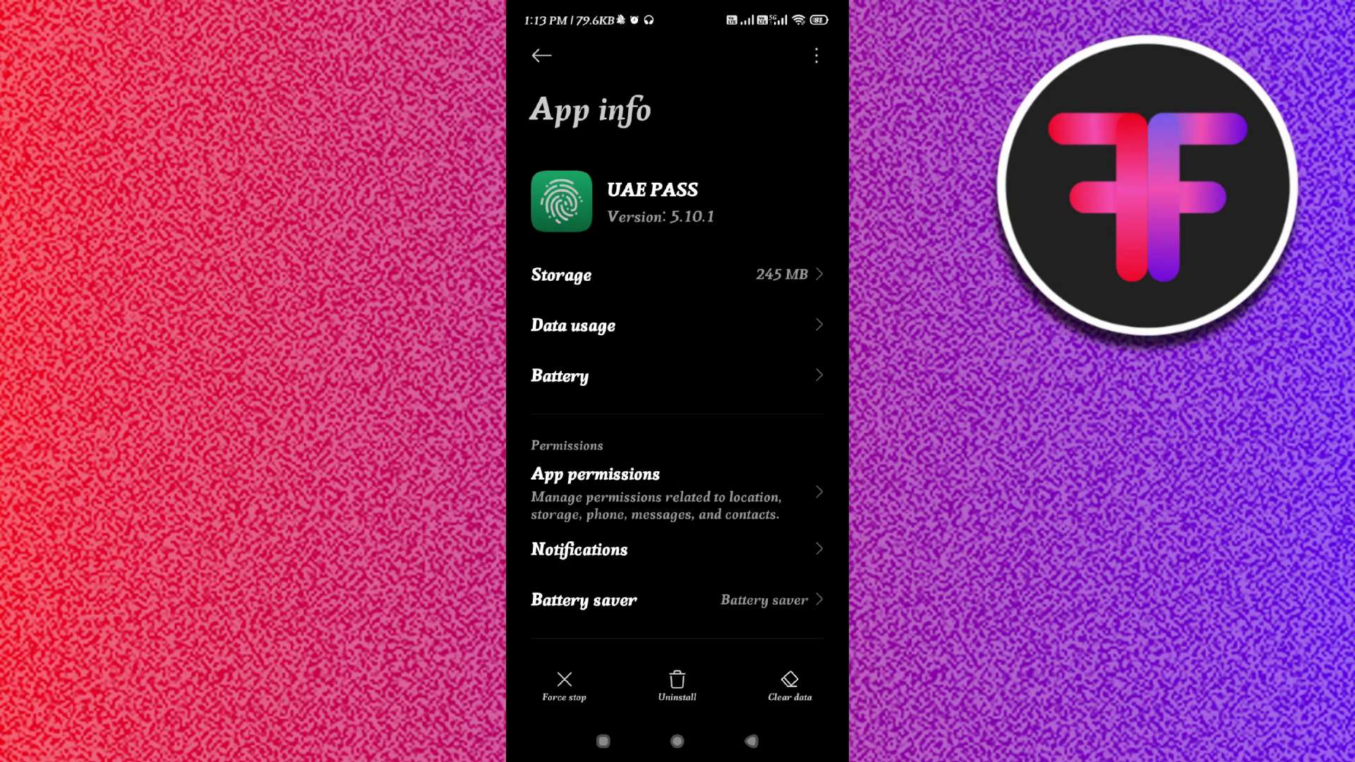
Clear all UAE PASS data from Storage so user data and cache read 0 B
click(562, 275)
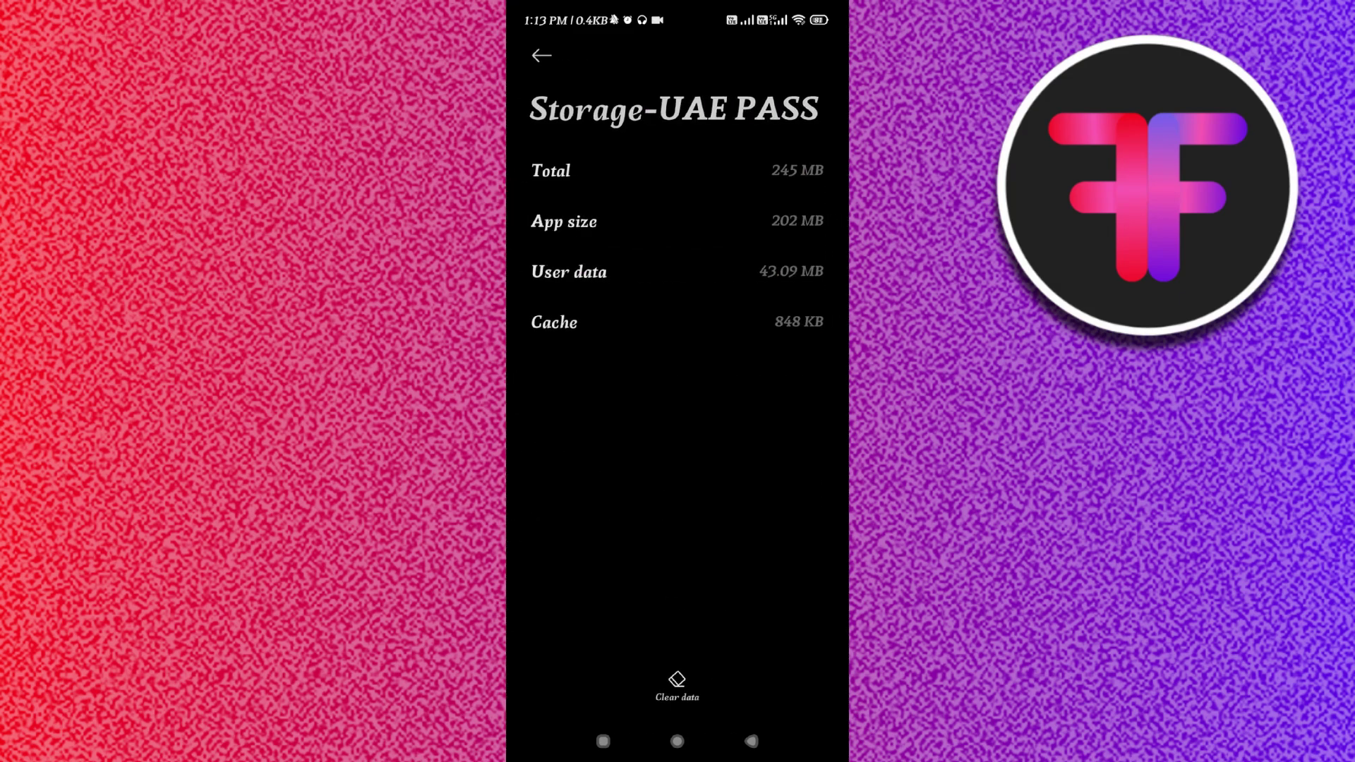
click(676, 687)
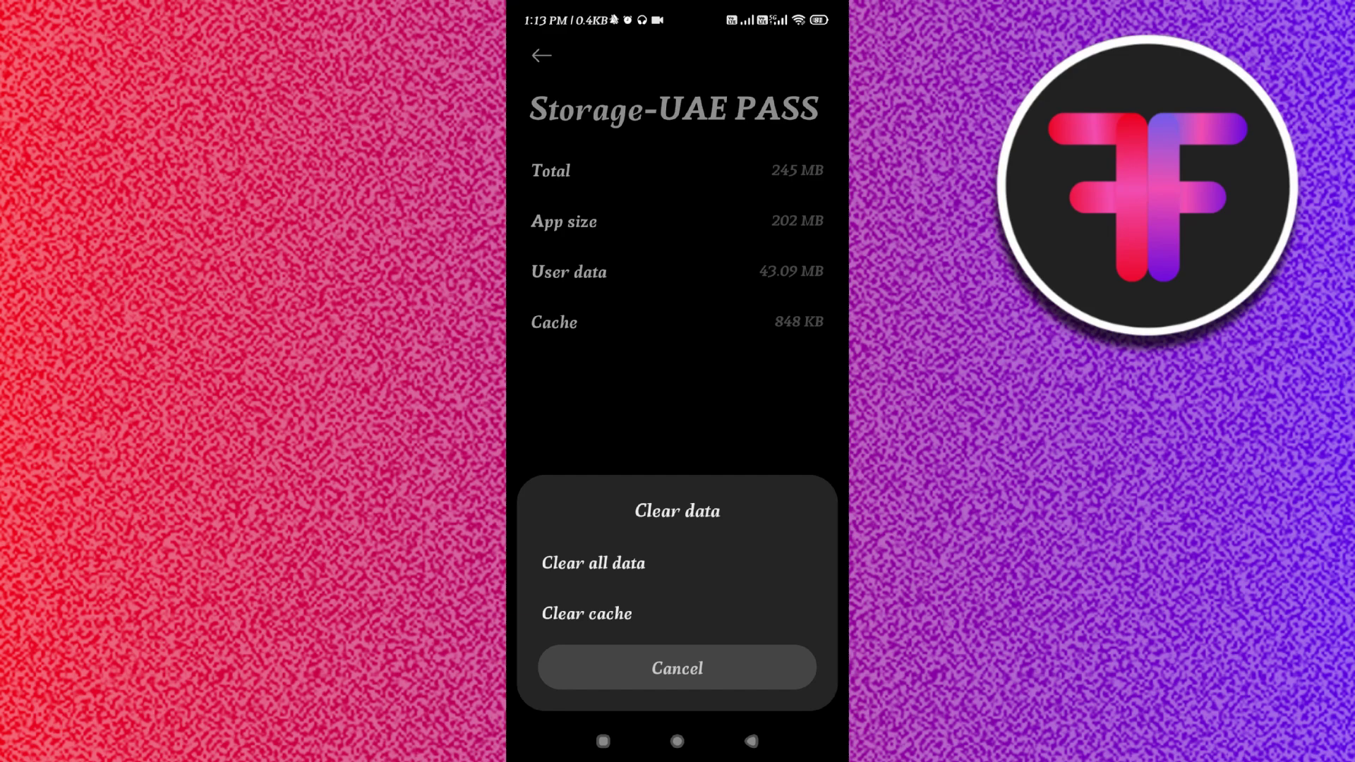
click(592, 563)
click(749, 669)
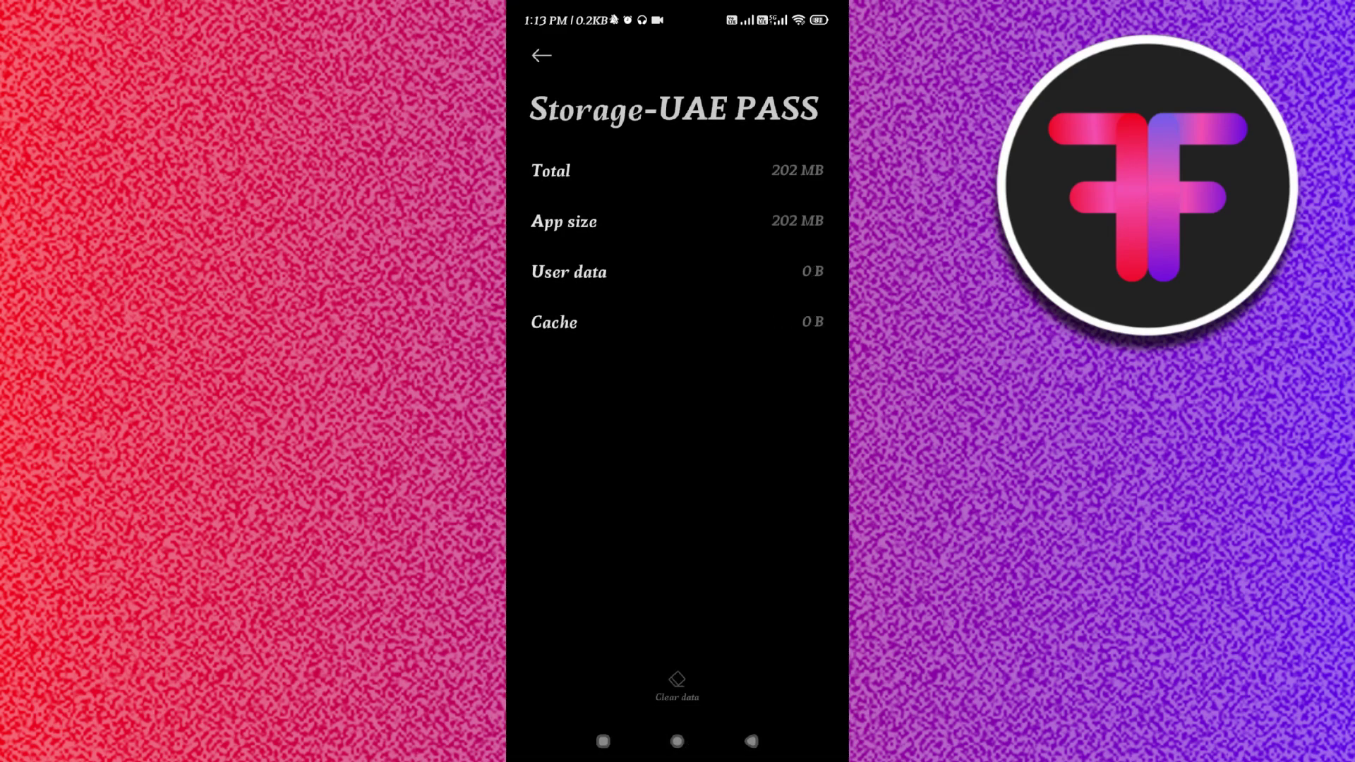
click(676, 741)
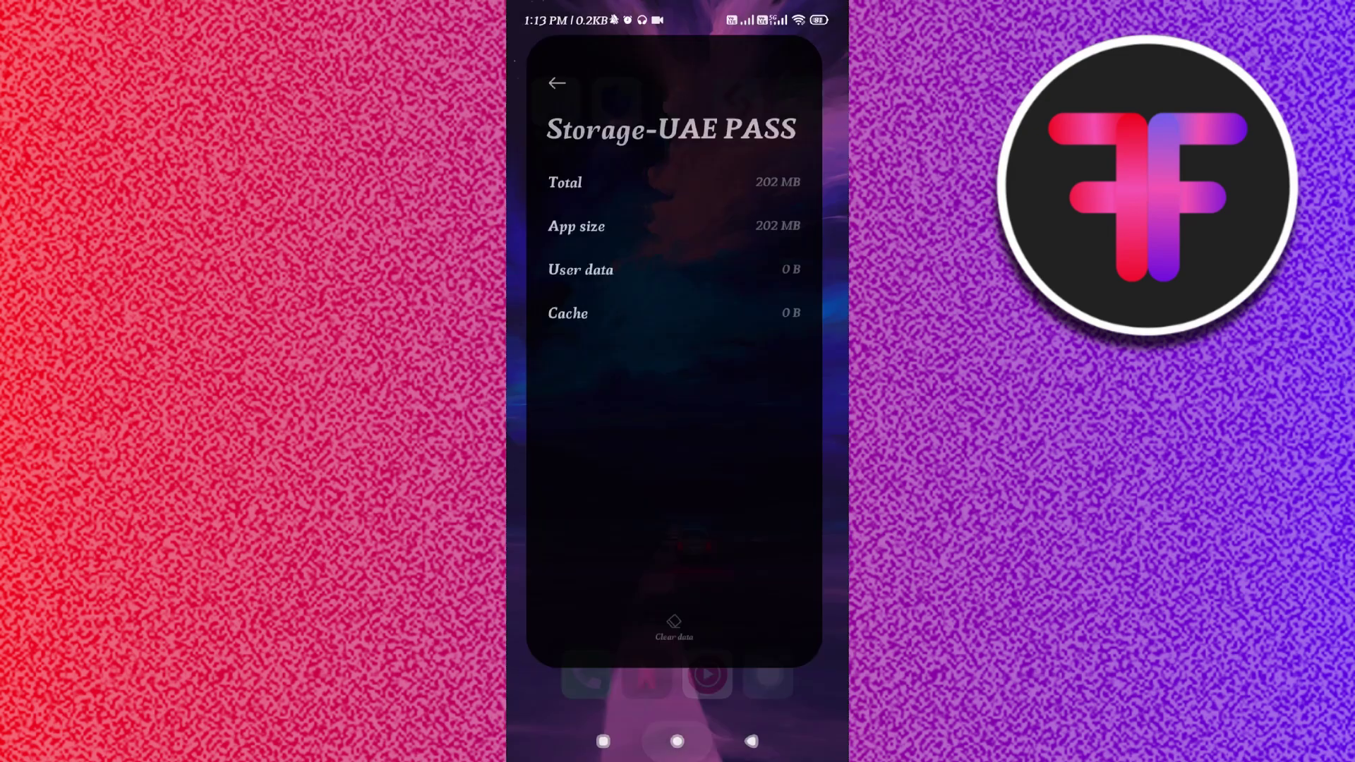
Launch UAE PASS from the home screen to reach its fingerprint splash screen
click(805, 85)
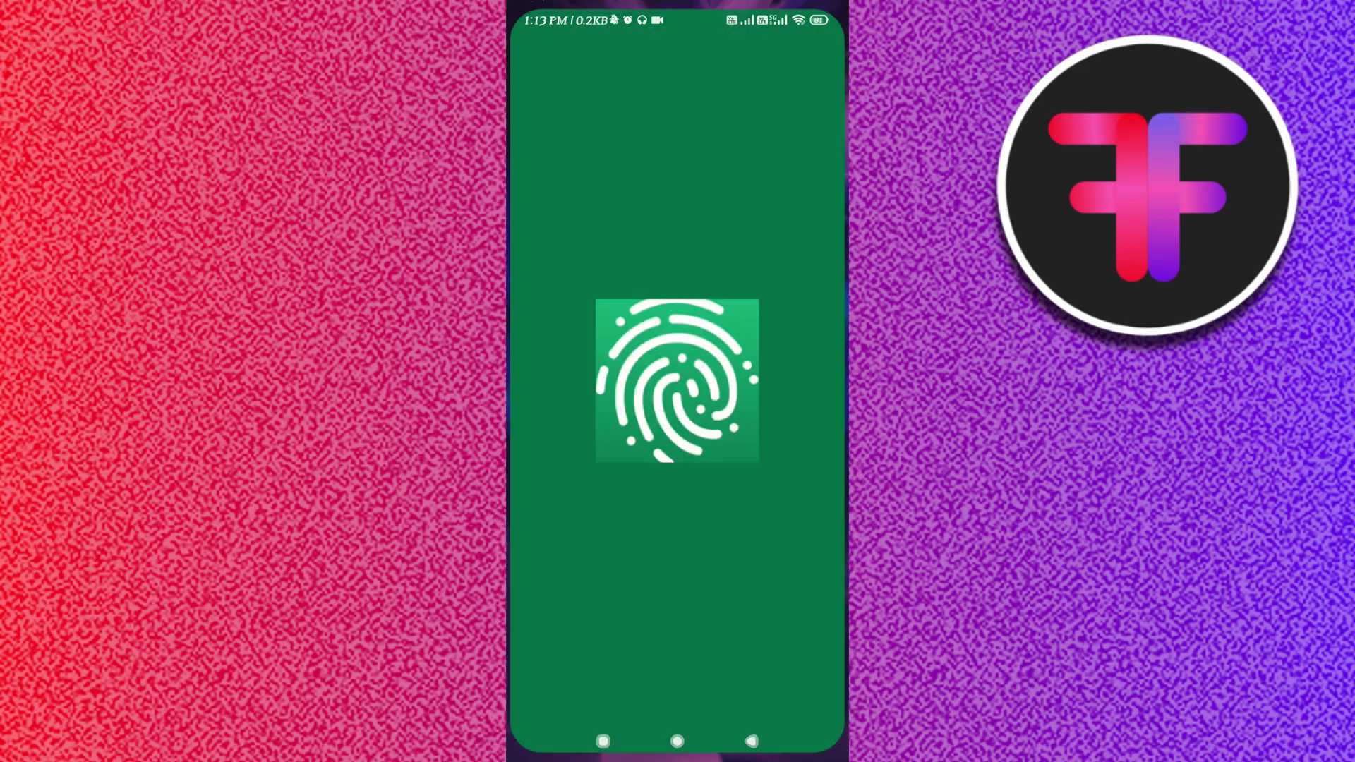